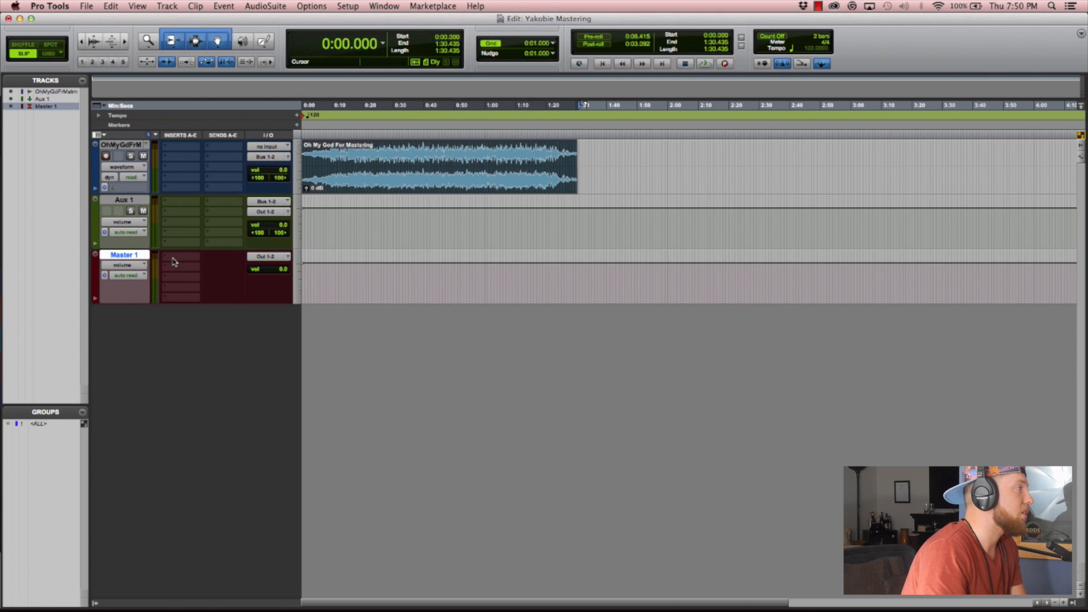
click(183, 149)
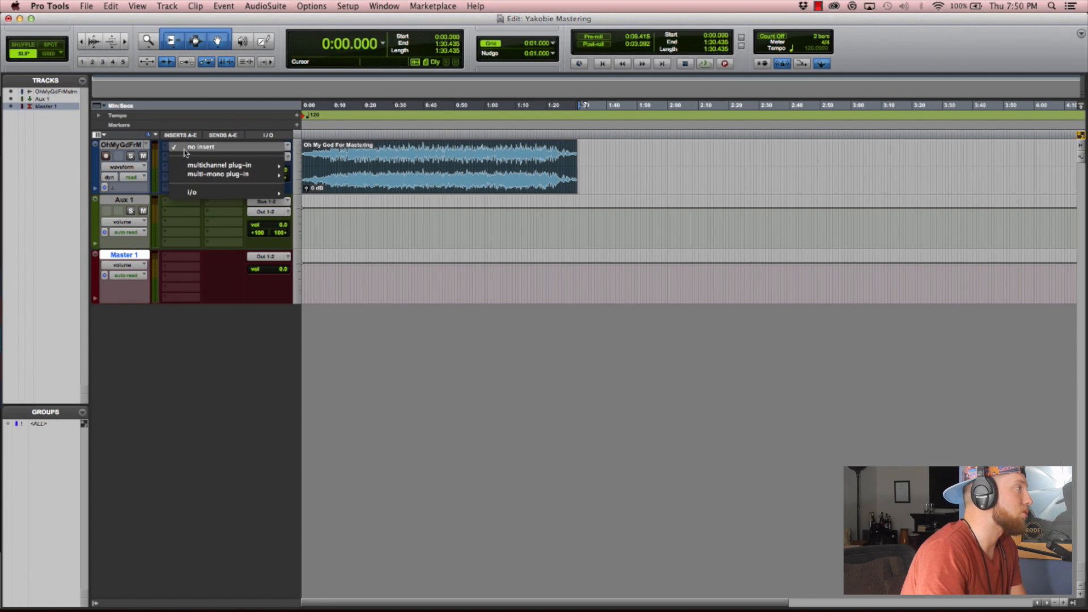
click(194, 24)
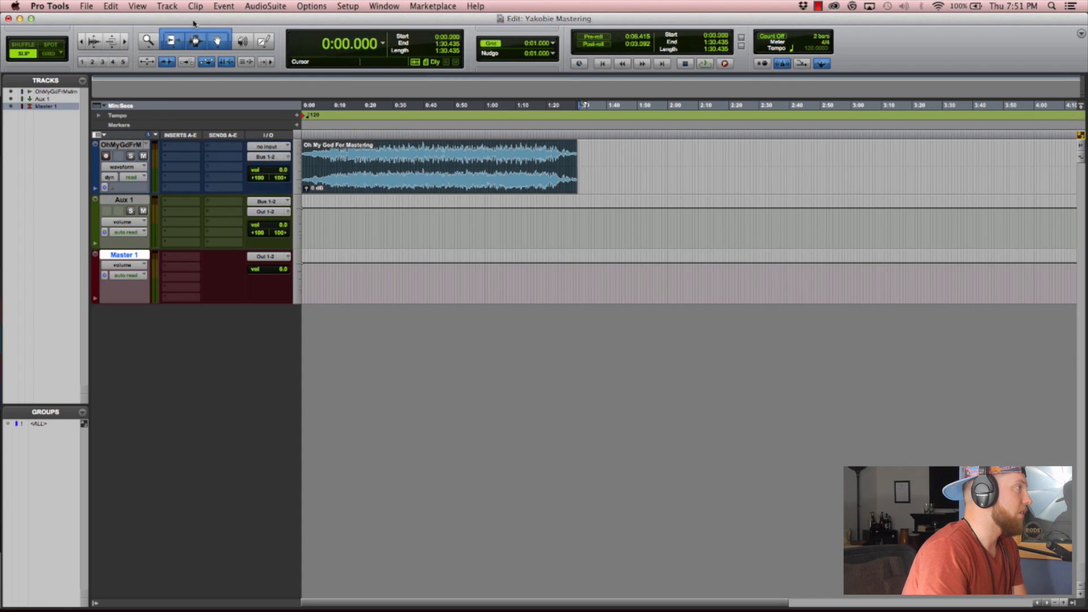
click(117, 199)
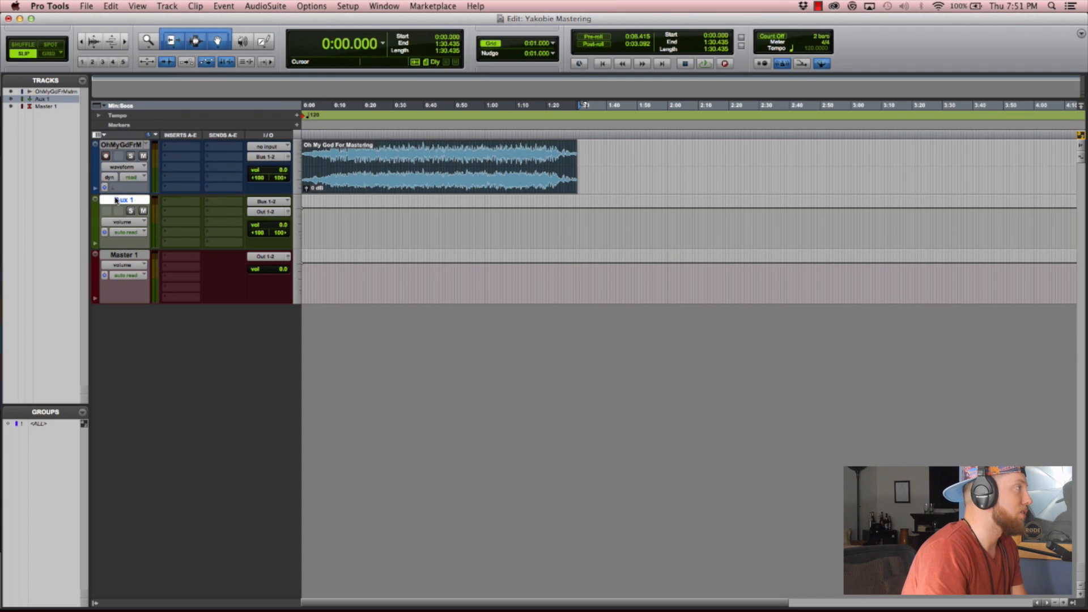
click(134, 145)
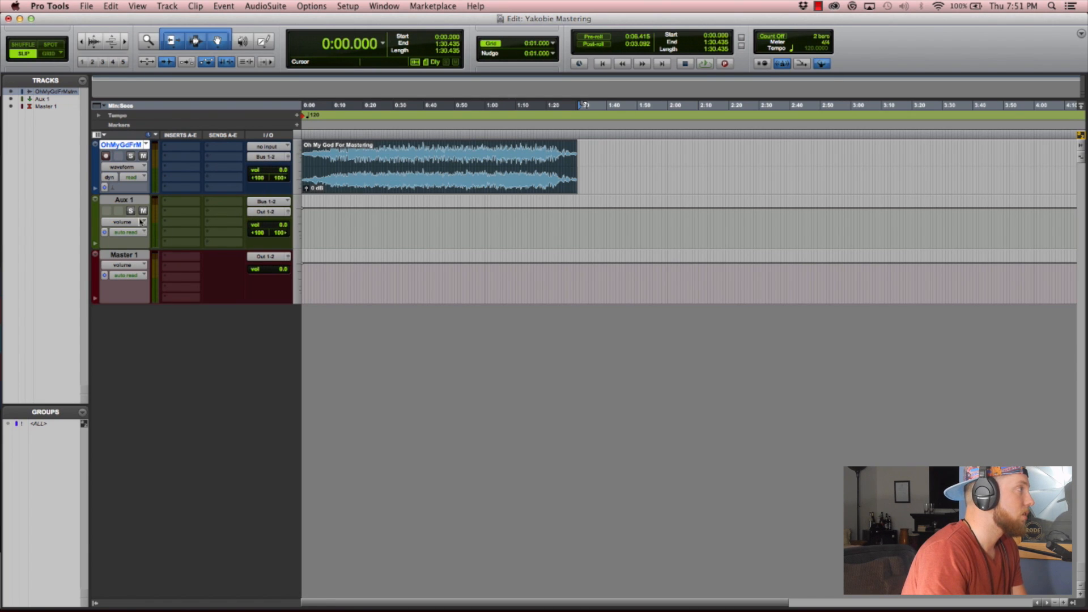
- Insert the stereo LinEQ Broadband plug-in on the Aux 1 track and move its window below the audio clip
click(132, 200)
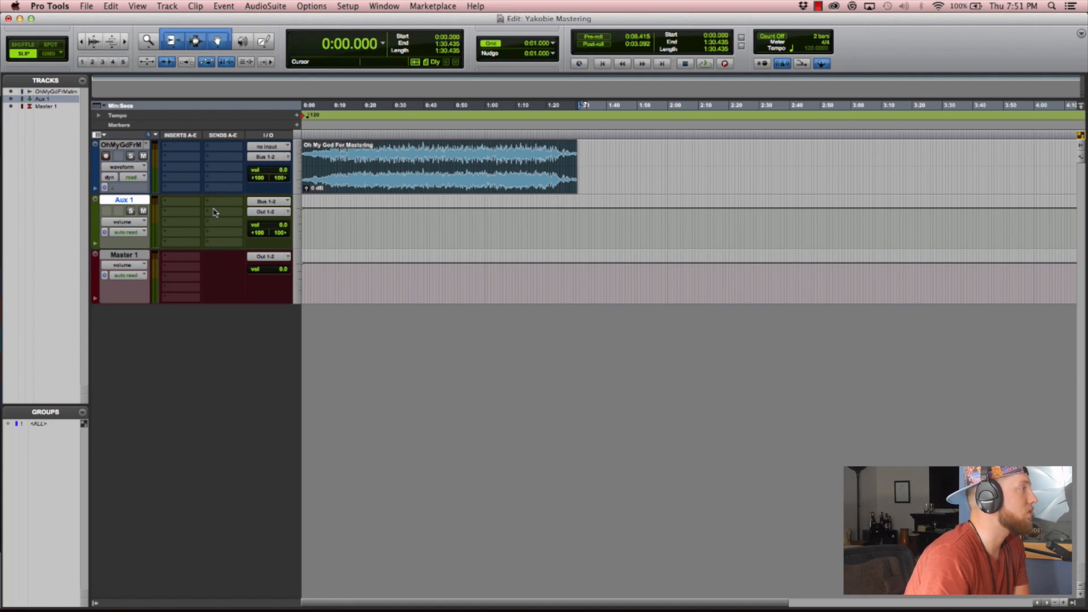
click(193, 206)
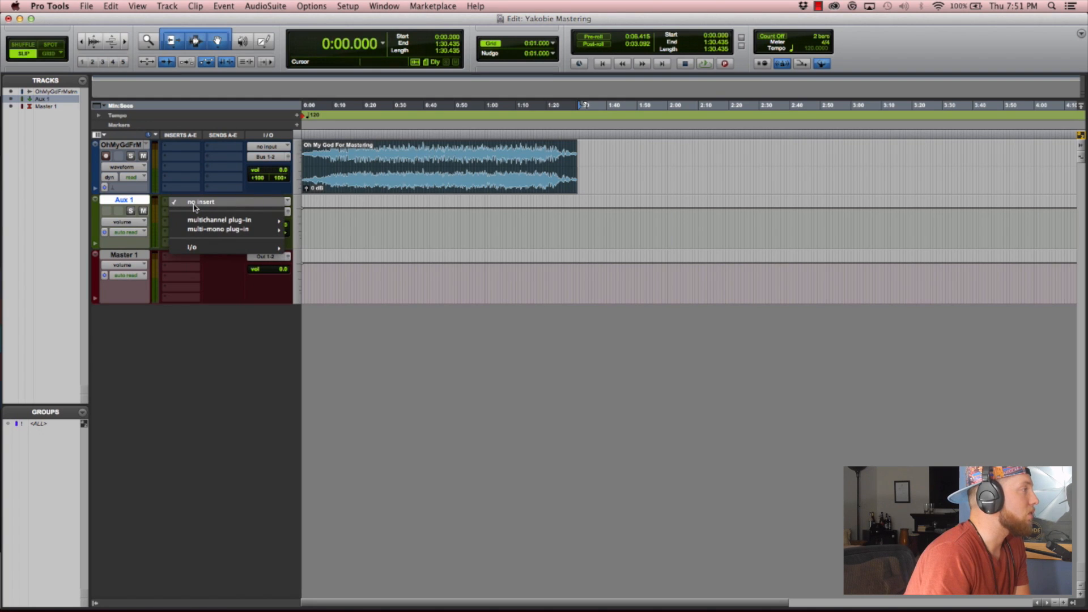
mouse_move(205, 222)
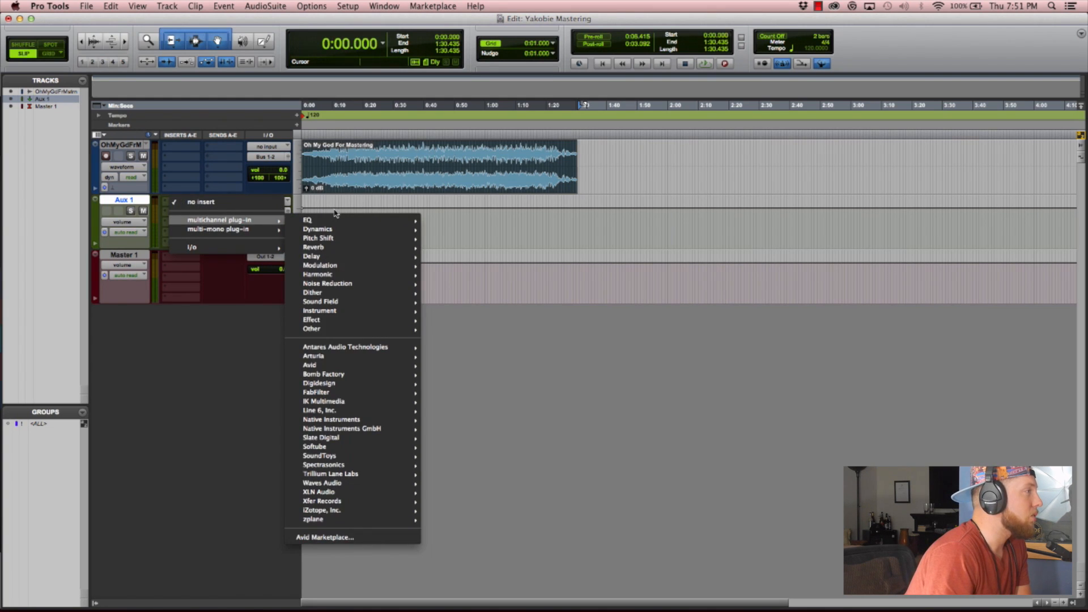
mouse_move(339, 219)
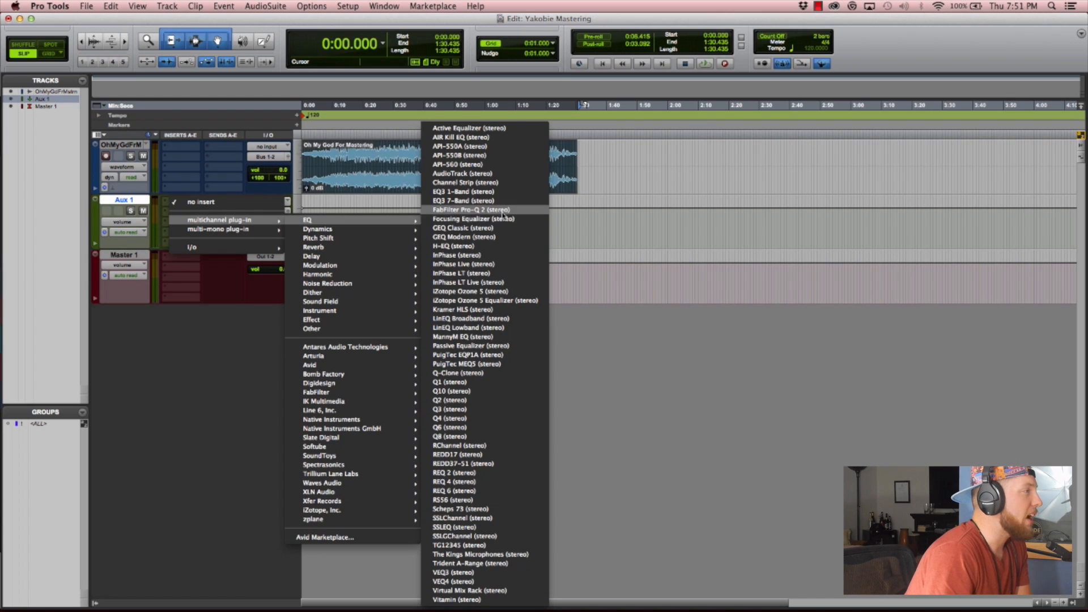
click(515, 319)
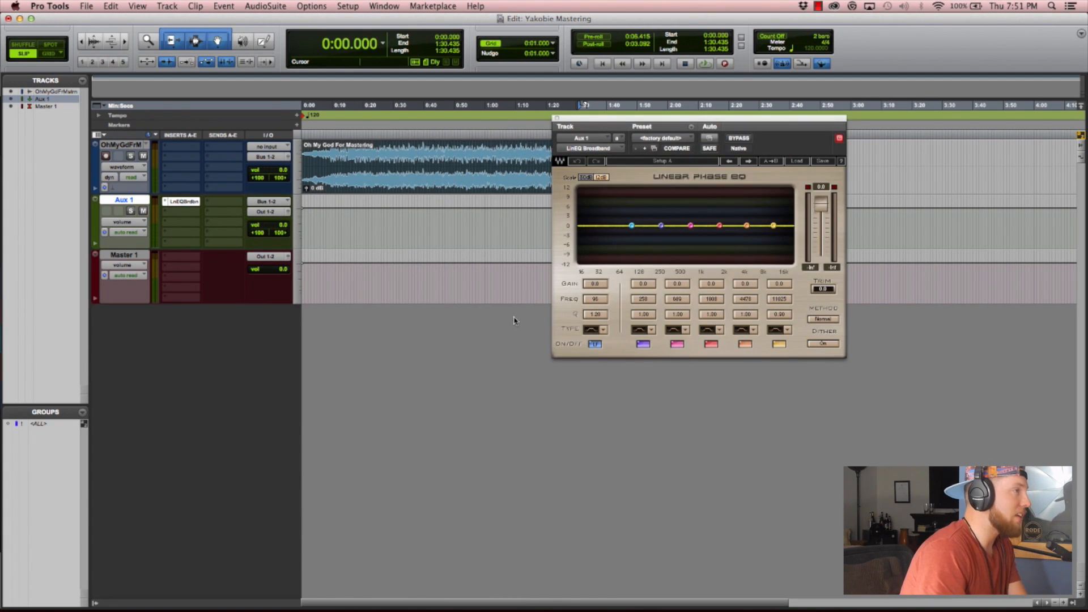
drag(620, 120, 398, 237)
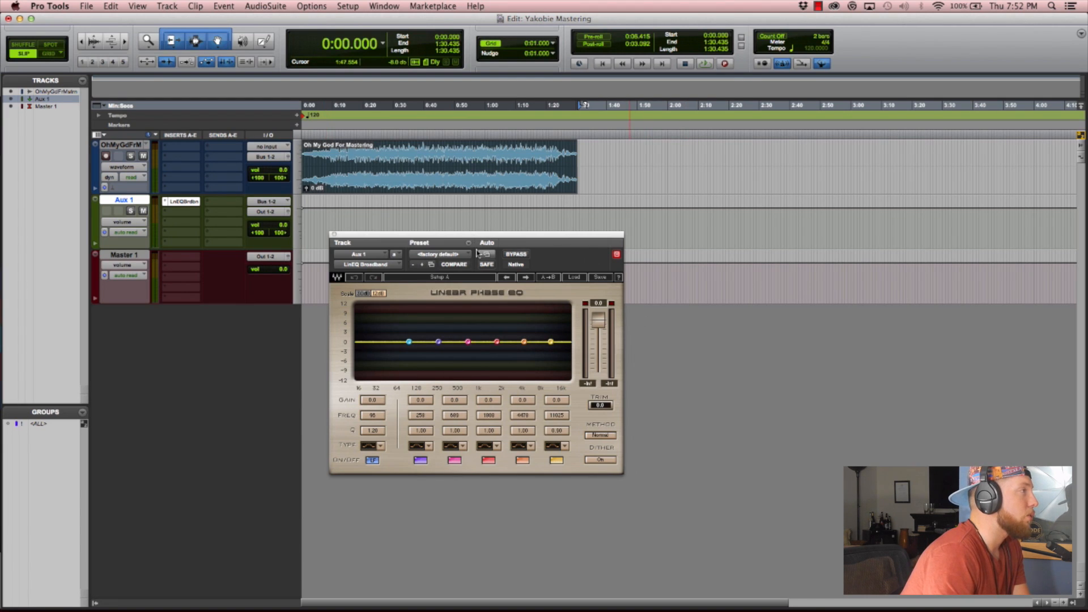
- Select the song section from about 0:23.4 to 0:43.5 and listen to it through the flat EQ
click(370, 105)
drag(436, 110, 380, 108)
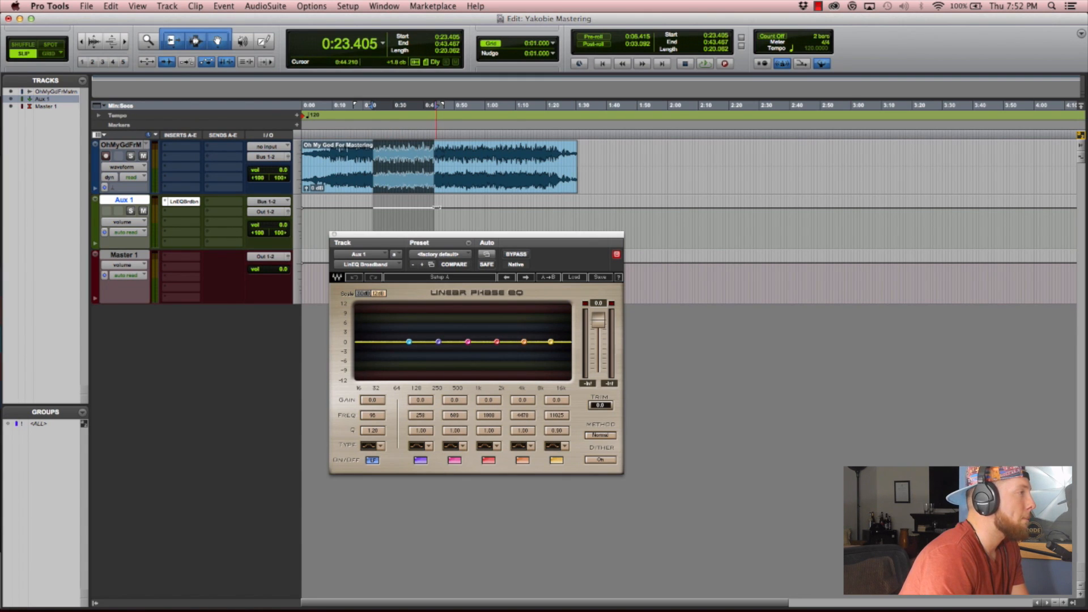
key(space)
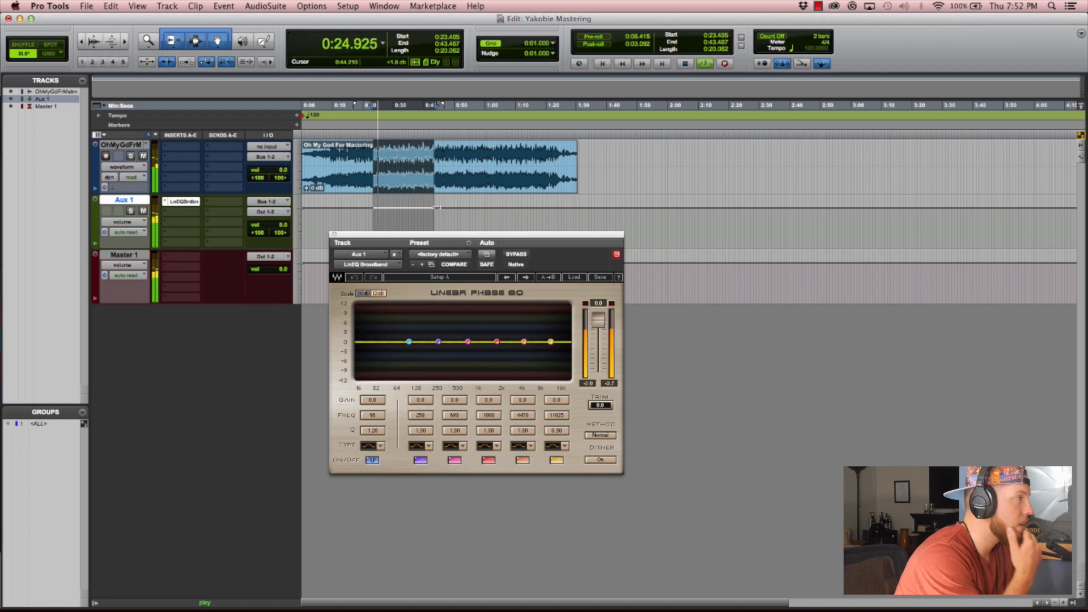
key(space)
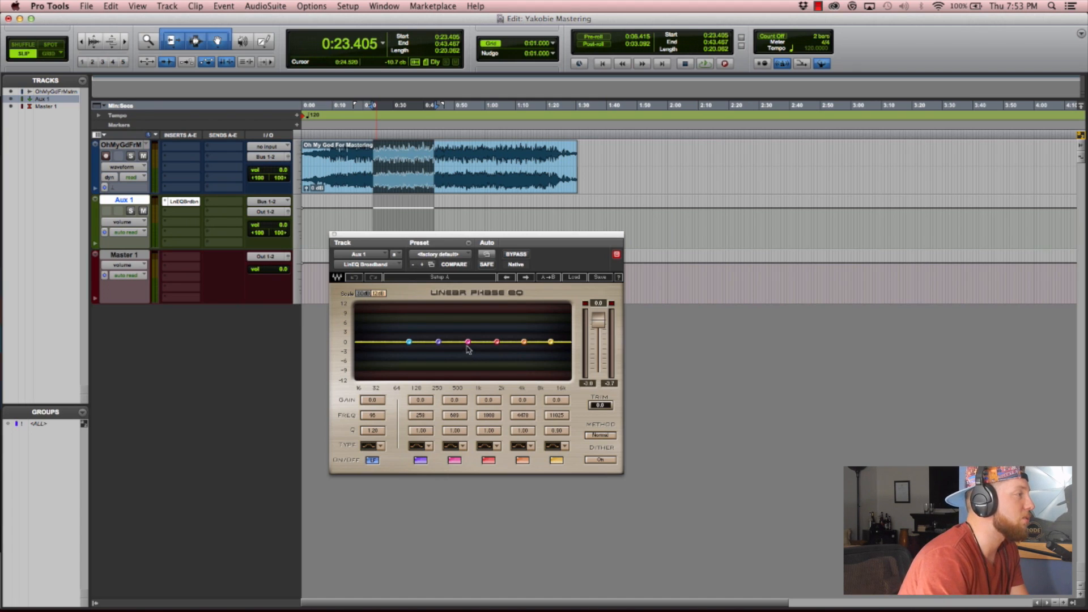
- While the selection plays, shape the pink EQ band into a narrow cut of -4.1 dB at 345 Hz with a Q of 6.50
key(space)
drag(469, 343, 460, 328)
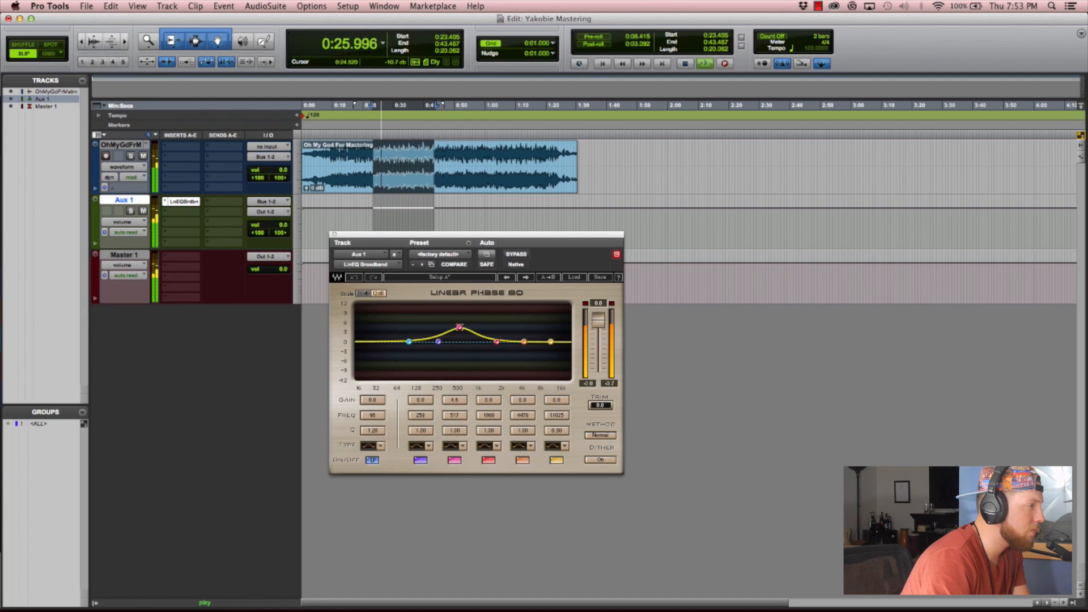
drag(455, 431, 455, 386)
mouse_move(460, 327)
mouse_down()
mouse_move(455, 305)
mouse_move(440, 304)
mouse_move(455, 301)
mouse_move(448, 345)
mouse_up()
drag(447, 347, 448, 354)
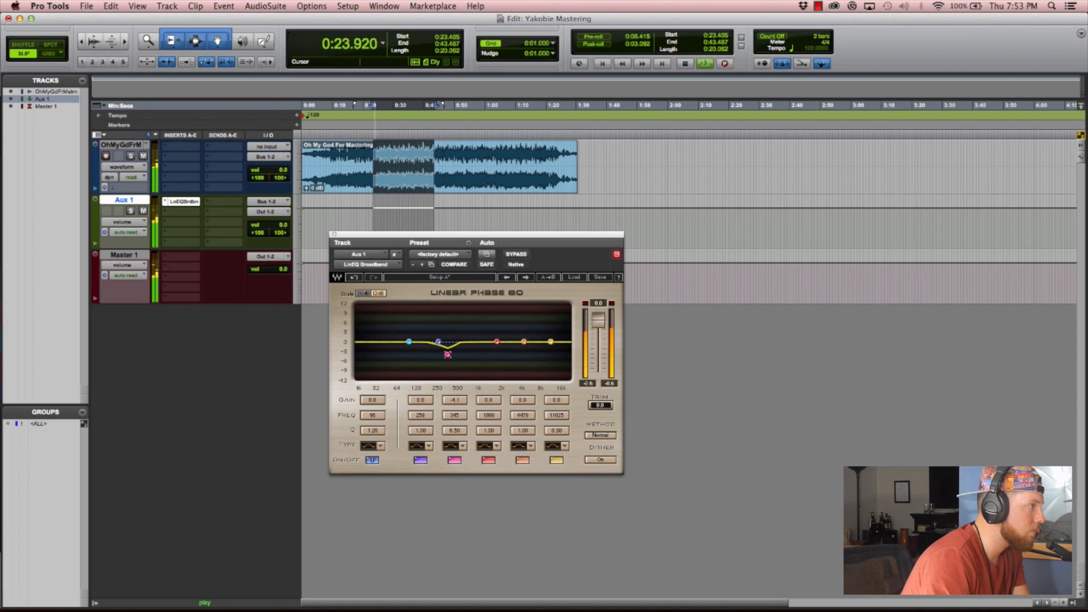
key(space)
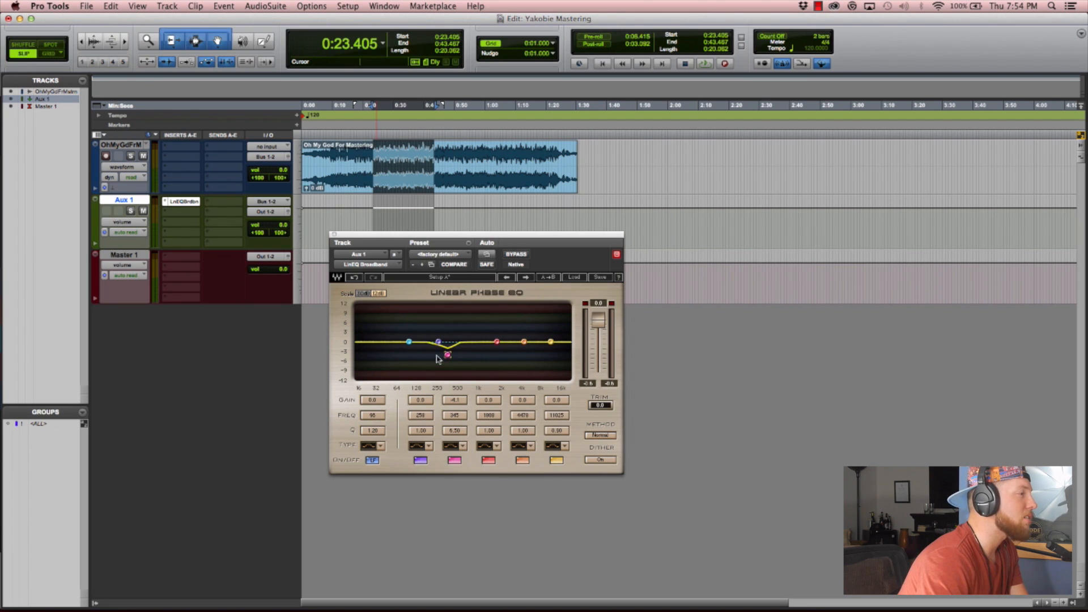
- Raise the yellow high-frequency EQ band to 2.0 dB and change its filter type to a high shelf
drag(551, 342, 551, 336)
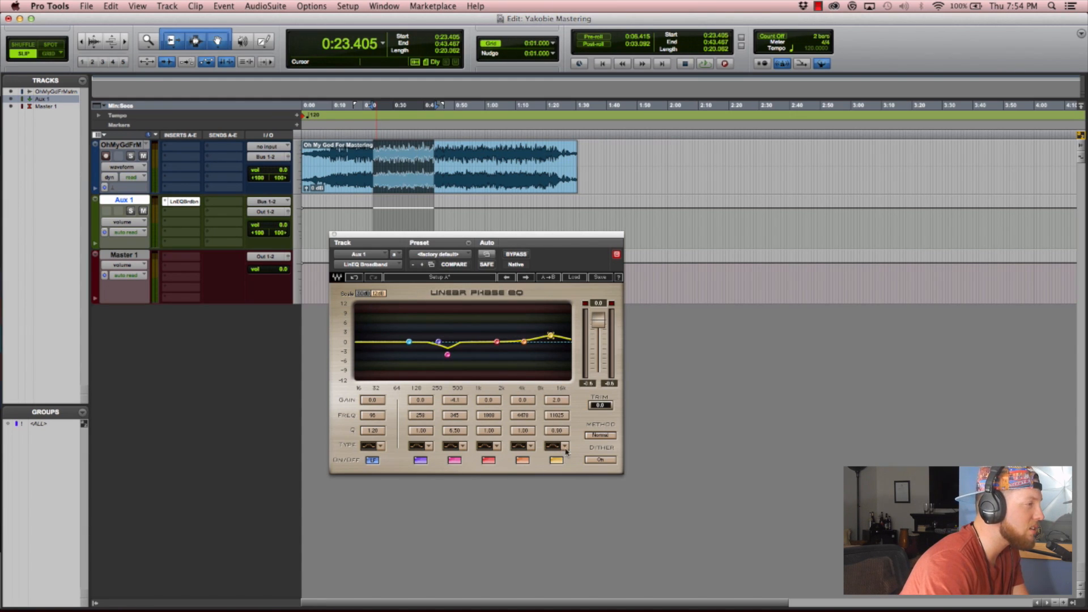
click(565, 447)
click(604, 470)
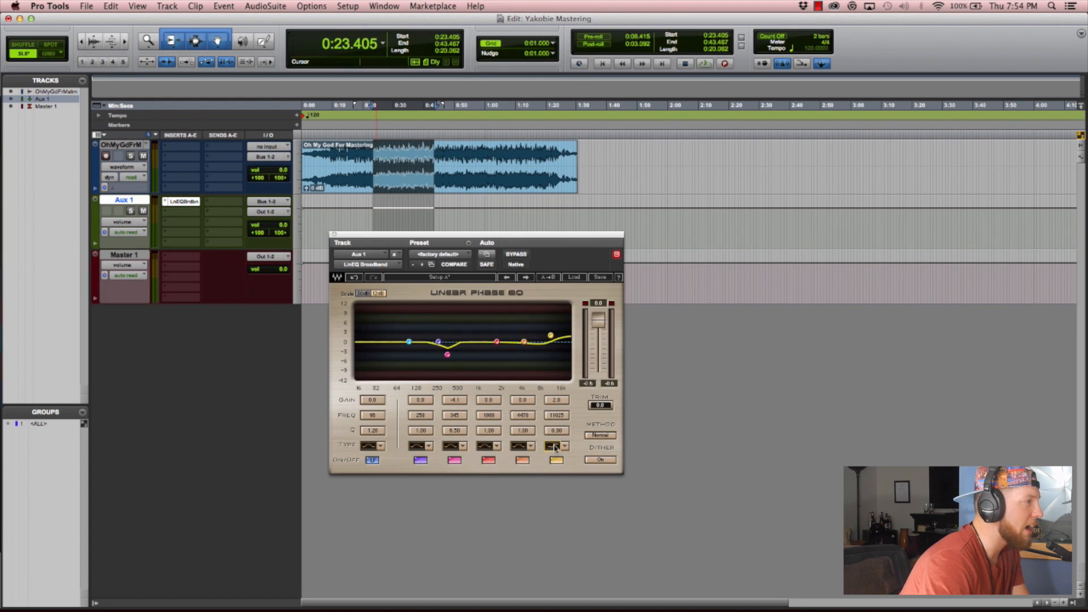
- Adjust the yellow high shelf to a 1.4 dB boost at about 5.9 kHz and audition it
drag(550, 334, 537, 337)
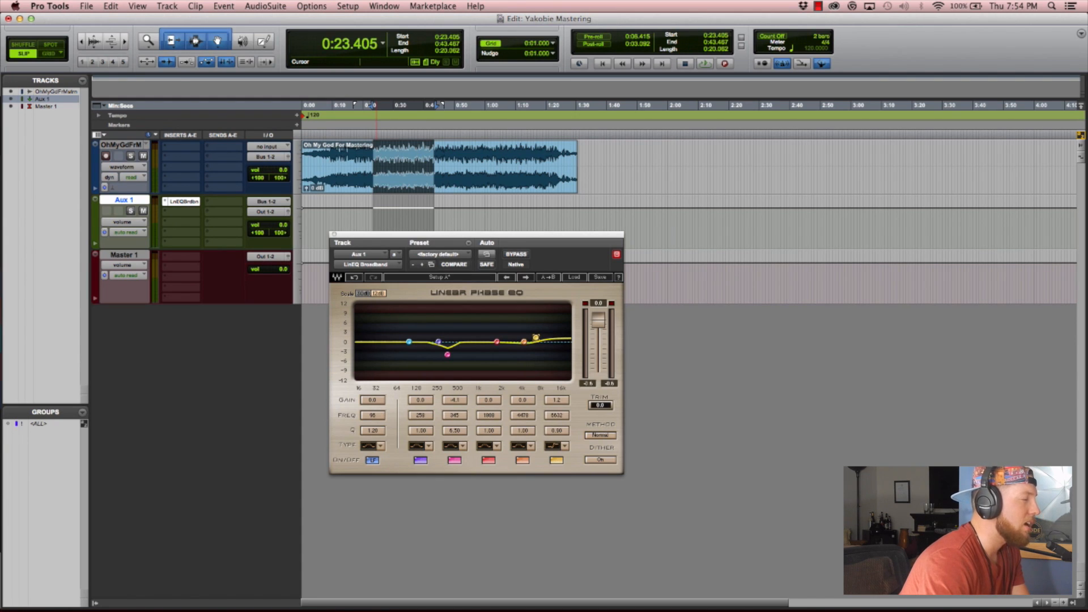
drag(535, 338, 534, 342)
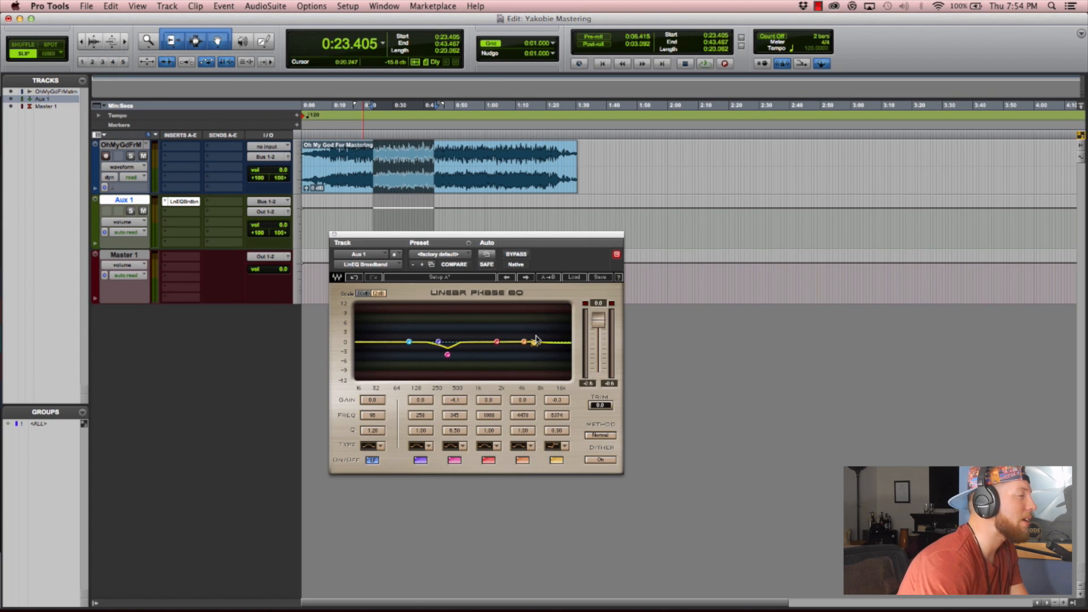
mouse_move(537, 338)
mouse_down()
mouse_move(530, 327)
mouse_move(536, 347)
mouse_move(537, 338)
mouse_up()
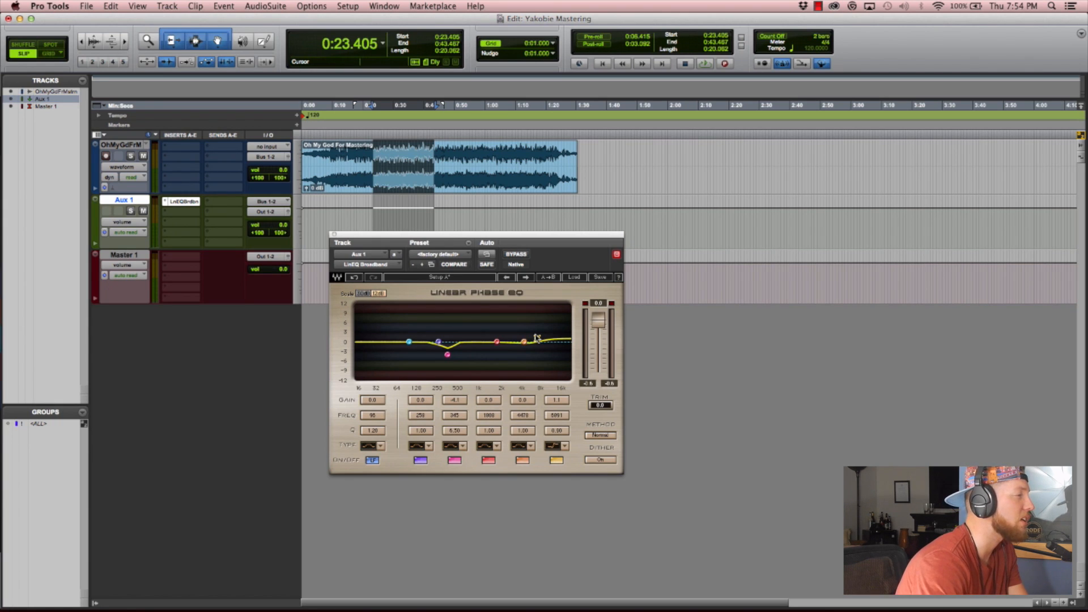
drag(539, 340, 537, 337)
key(space)
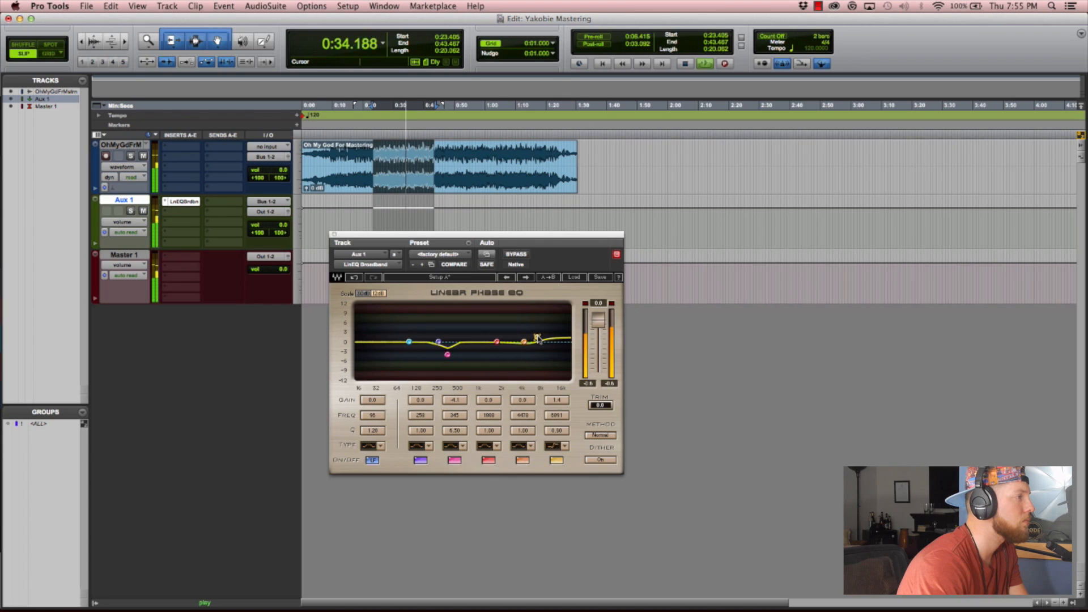
key(space)
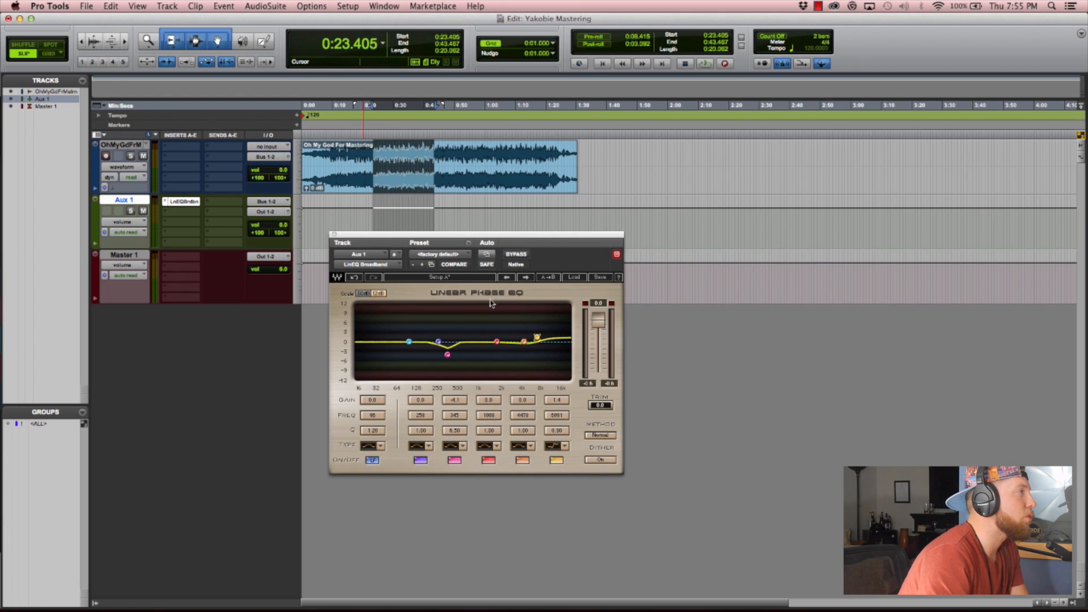
- Bypass the Linear Phase EQ and play a longer selection of the song from about 0:19.5 to 1:12.3
click(367, 109)
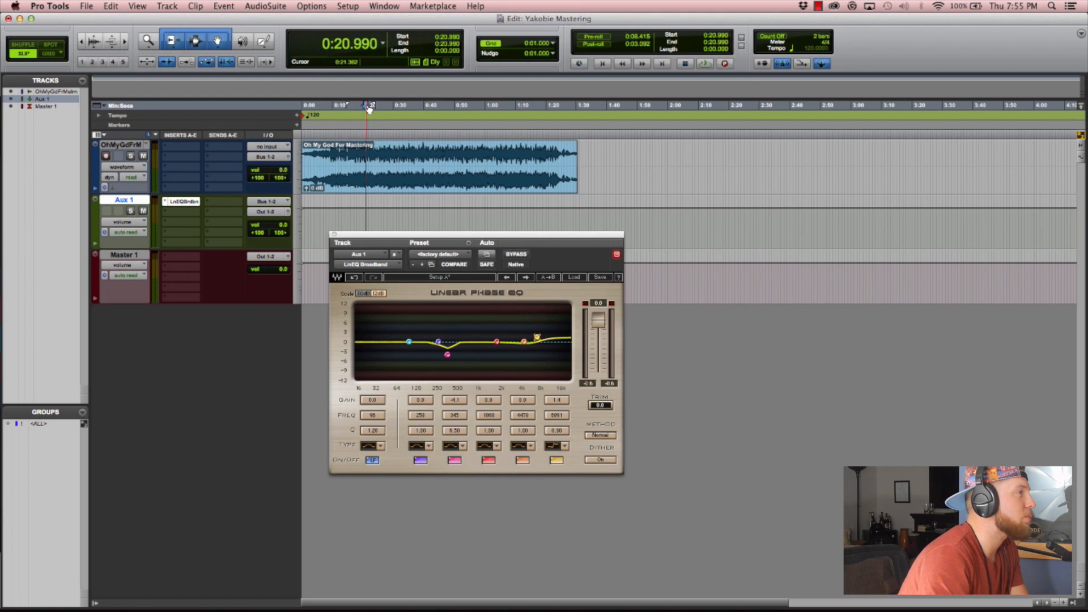
drag(510, 106, 367, 104)
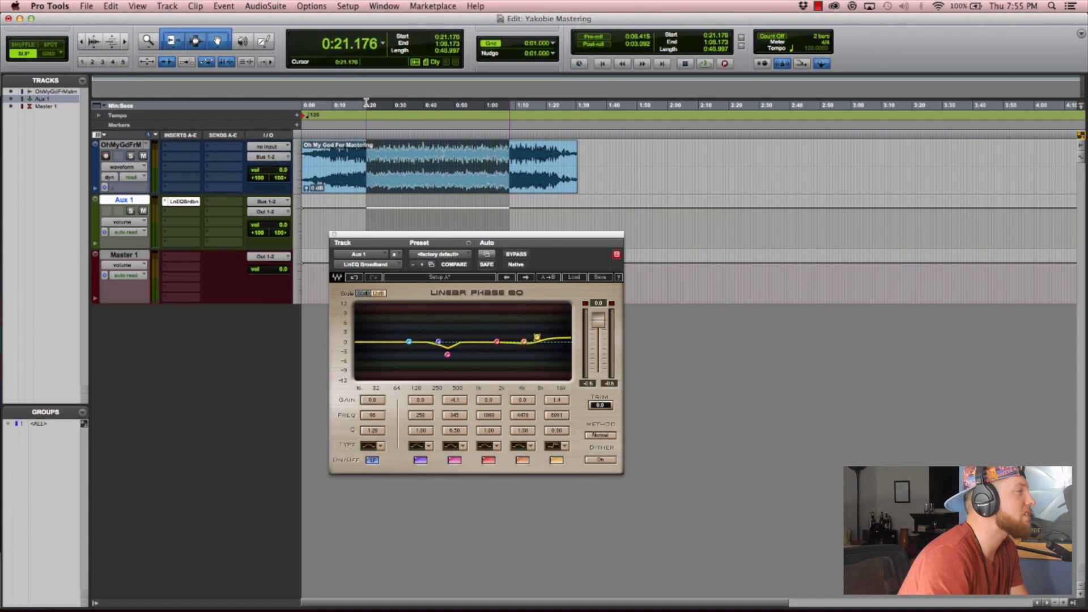
click(516, 254)
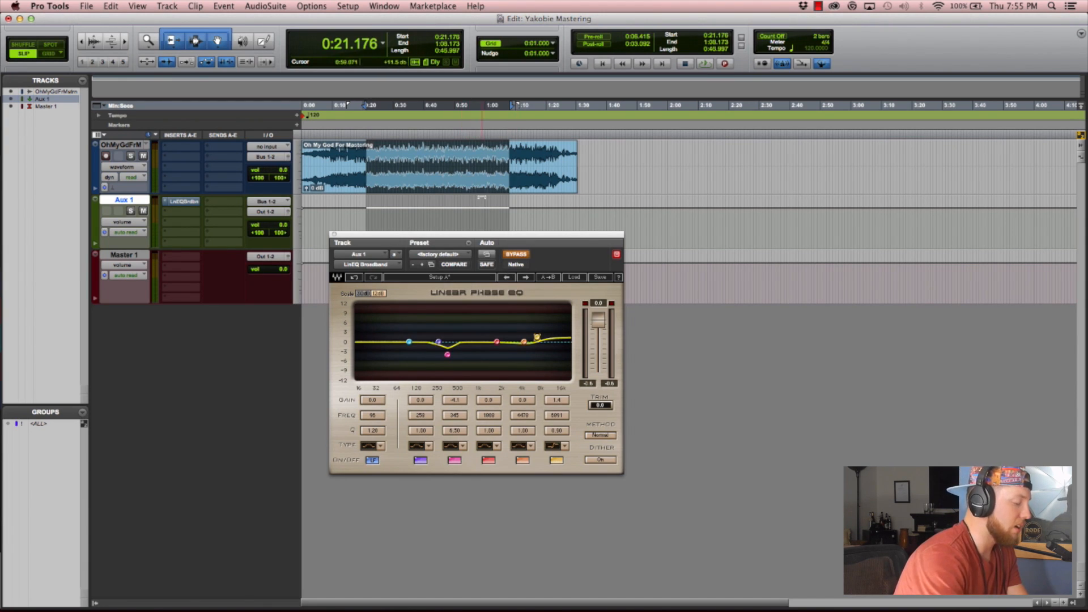
key(Return)
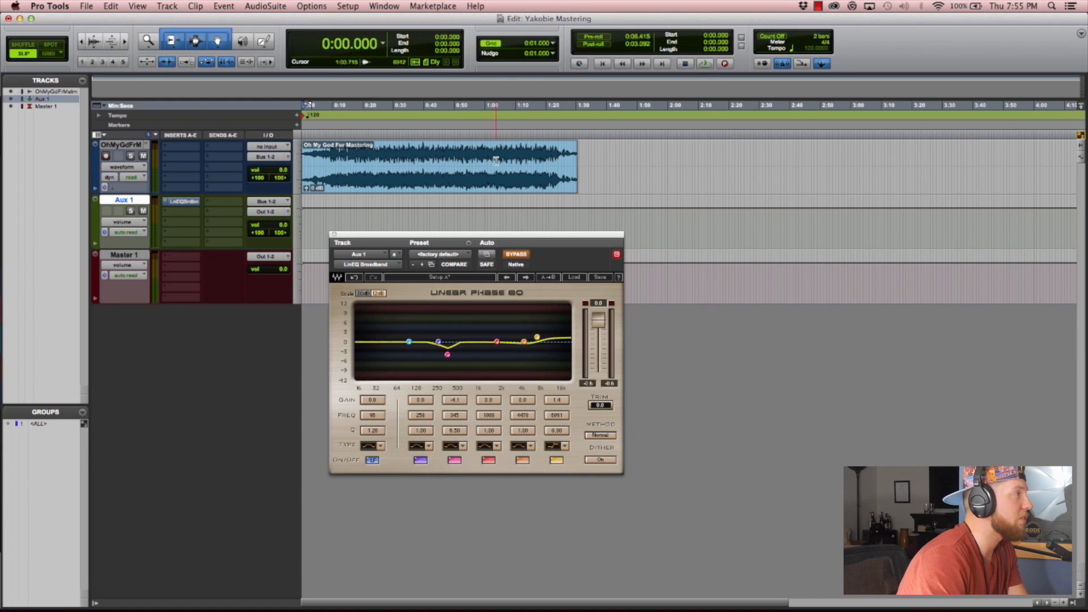
drag(361, 102, 522, 105)
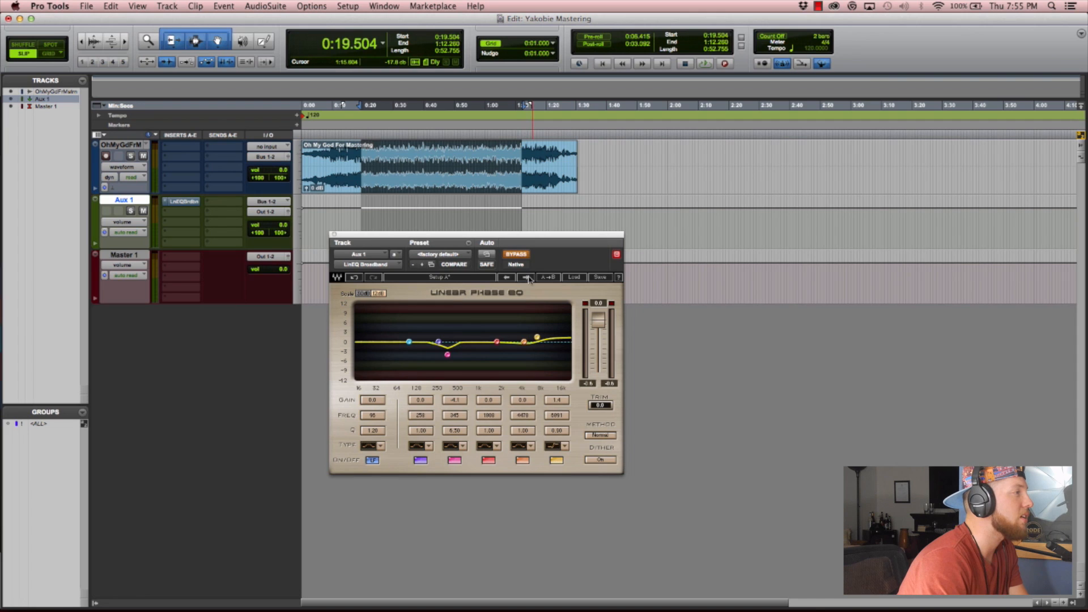
key(space)
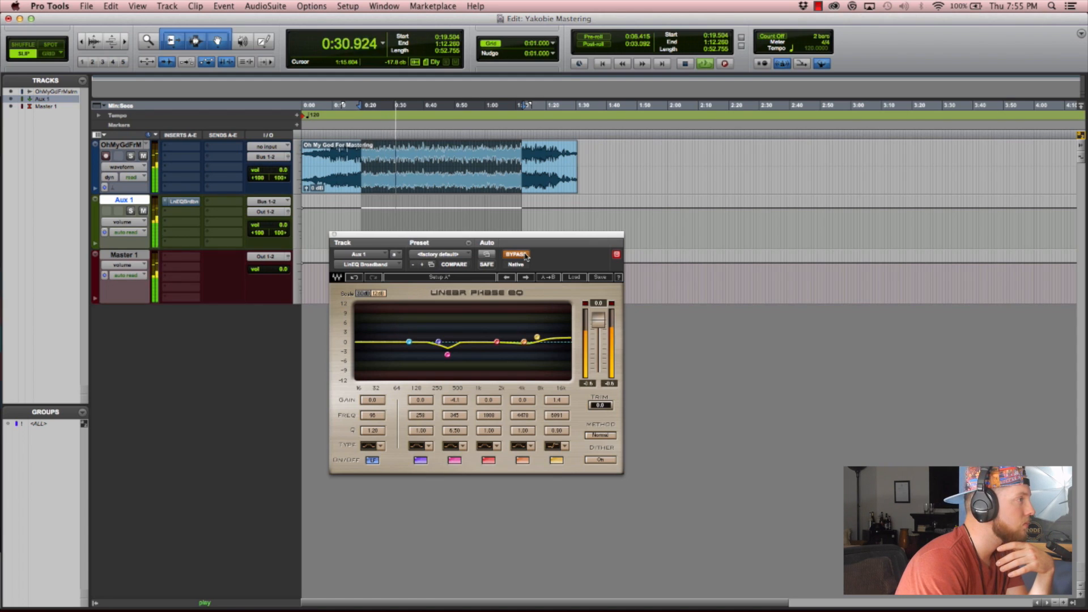
- Compare the playing song with and without the EQ by toggling its bypass, leaving the EQ active
click(526, 256)
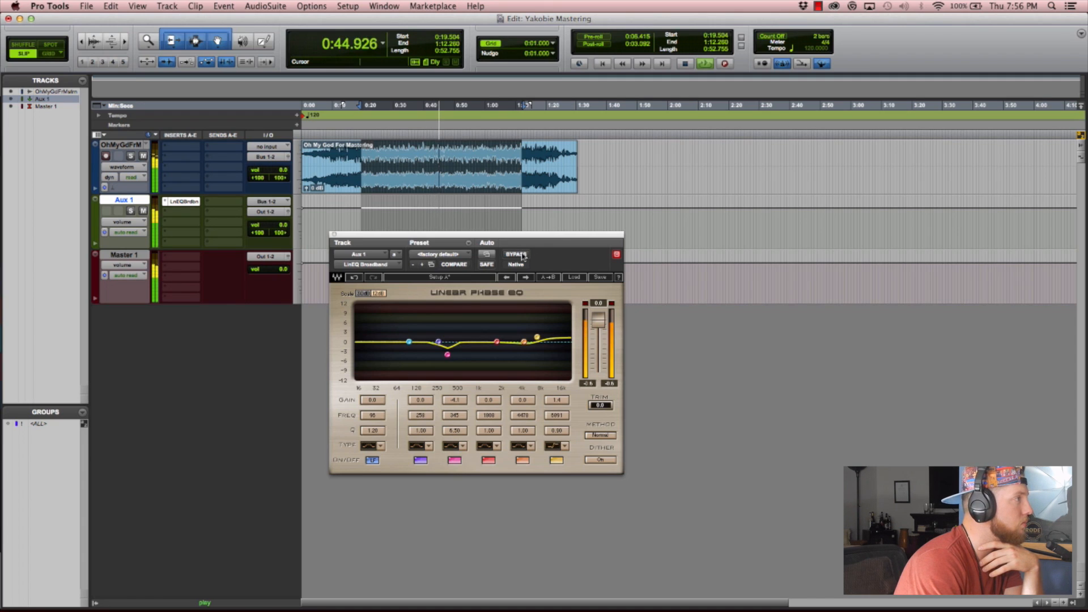
click(522, 256)
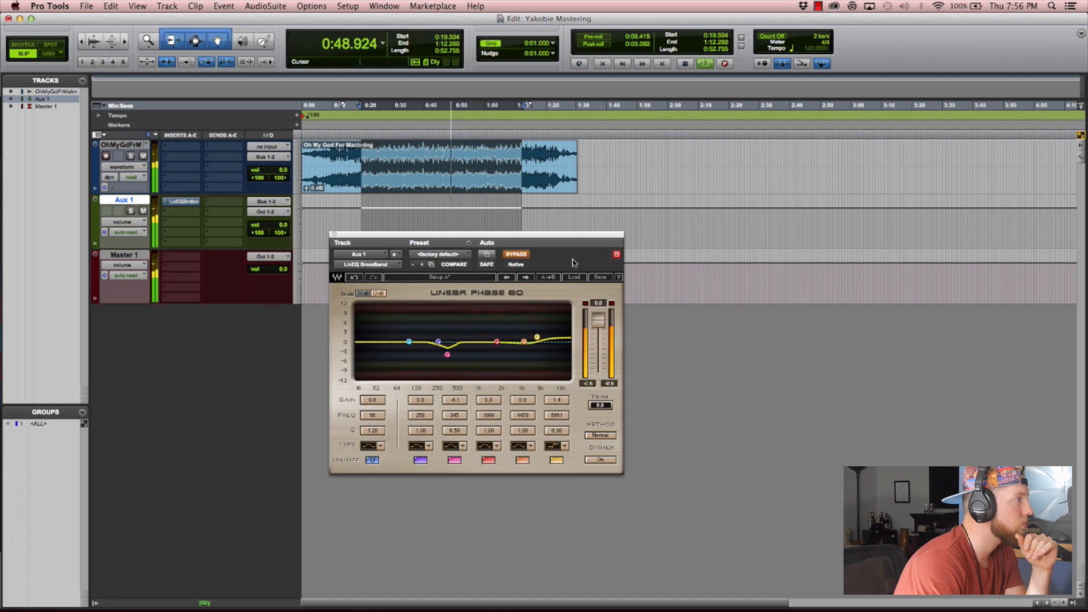
click(526, 255)
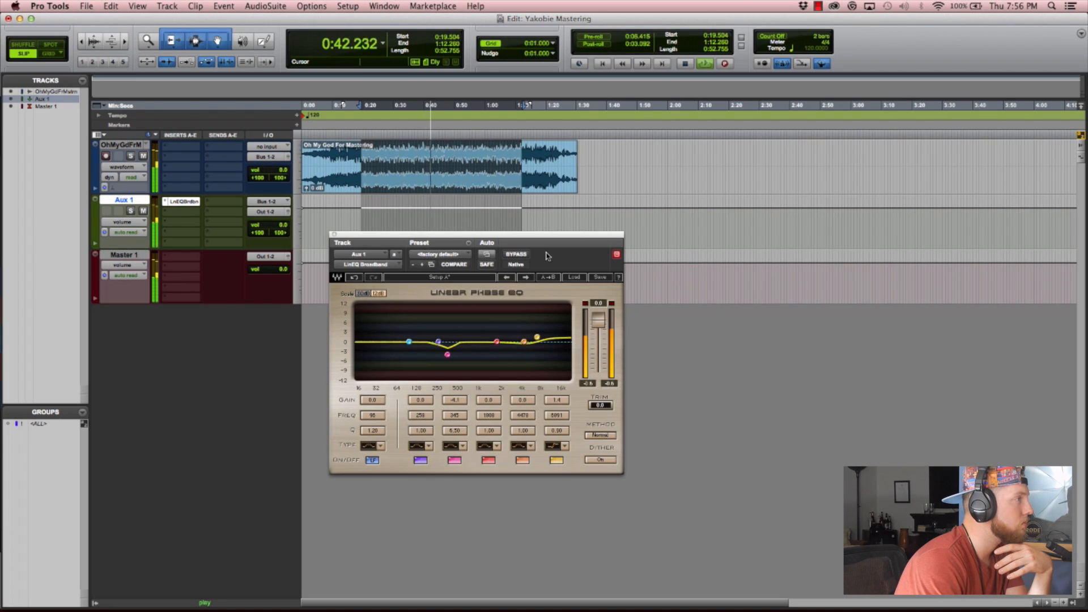
click(517, 255)
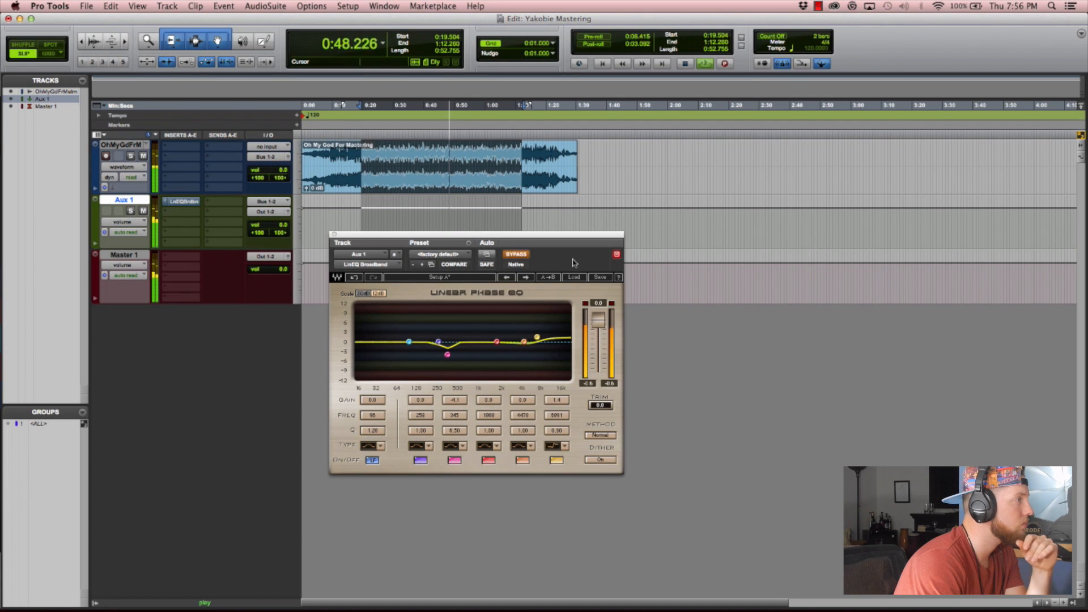
click(526, 256)
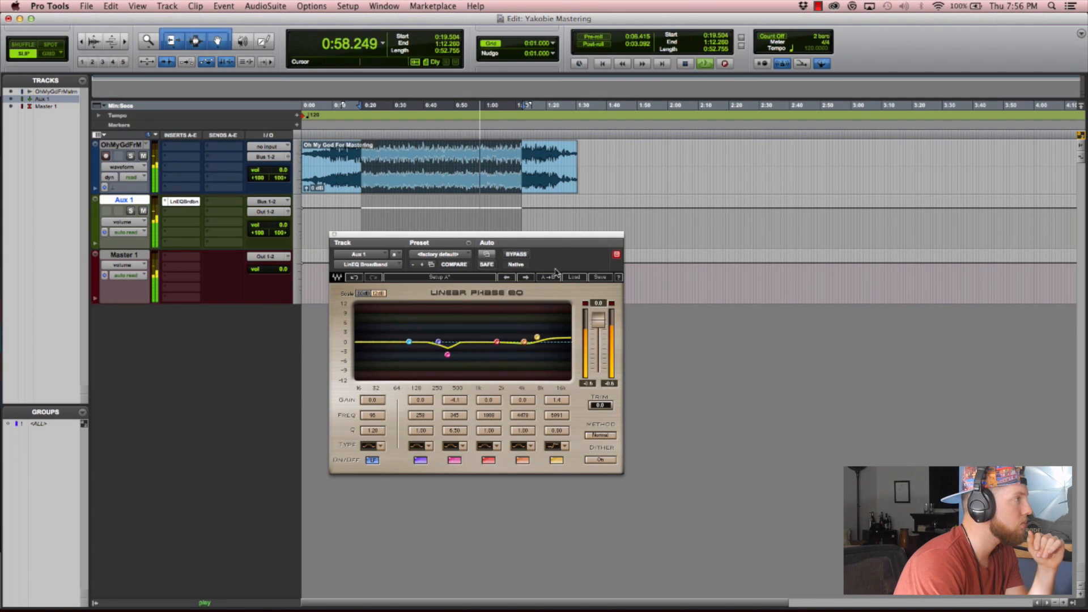